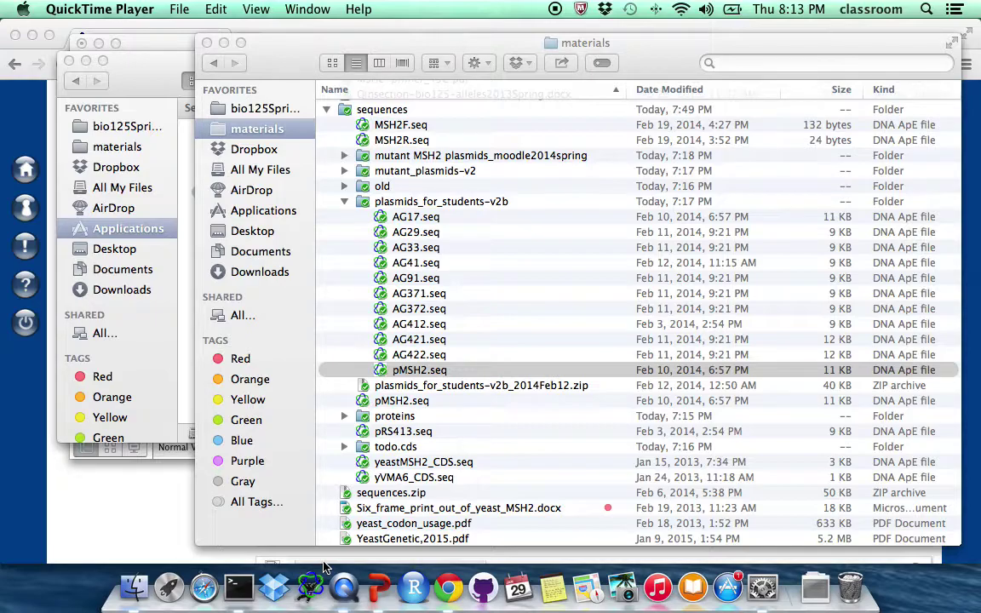
Launch ApE and open the pMSH2.seq plasmid file (9325 bp)
left_click(309, 585)
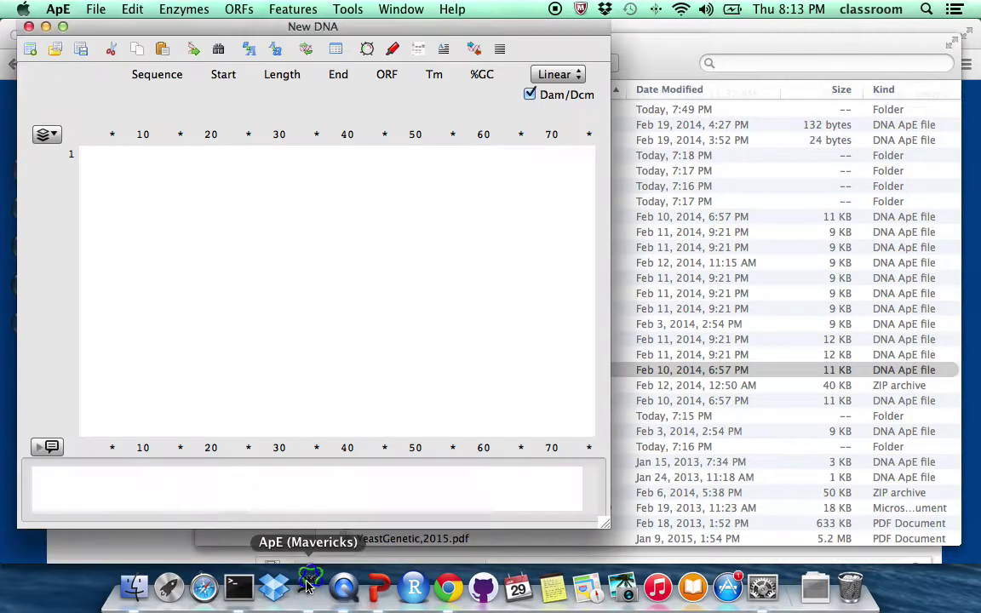
left_click(94, 9)
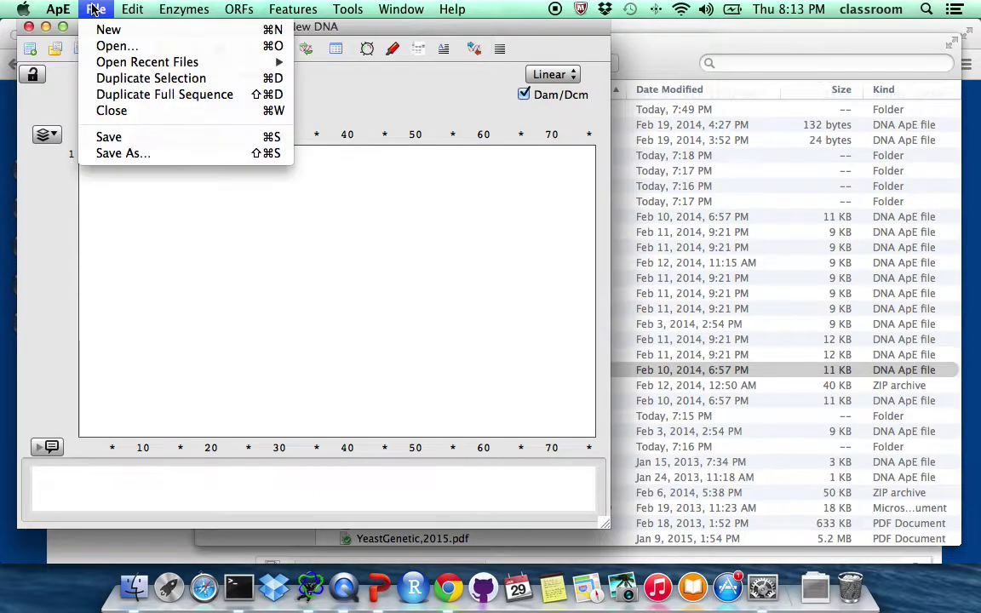
left_click(119, 46)
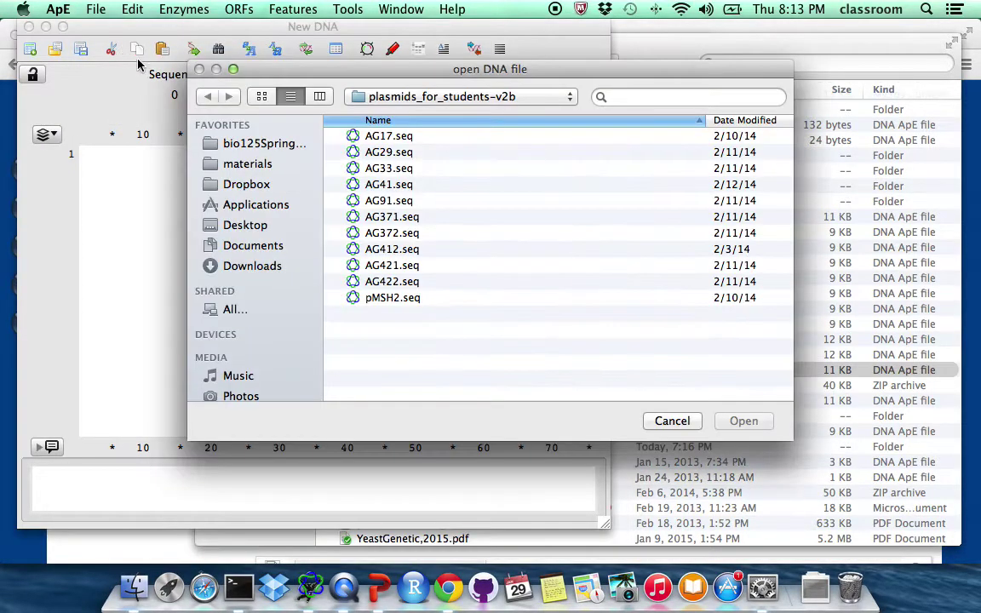
left_click(383, 299)
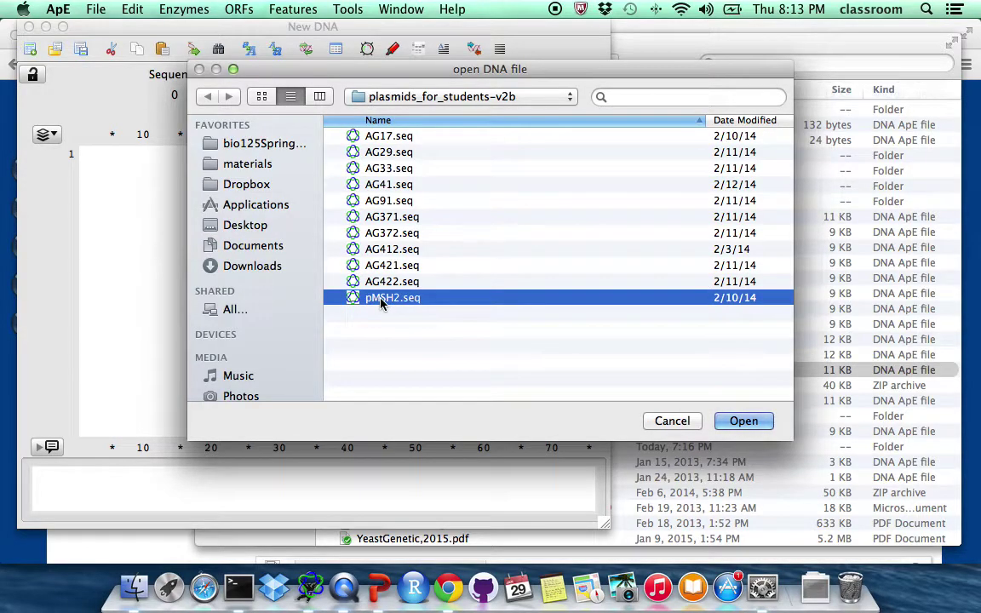
left_click(743, 421)
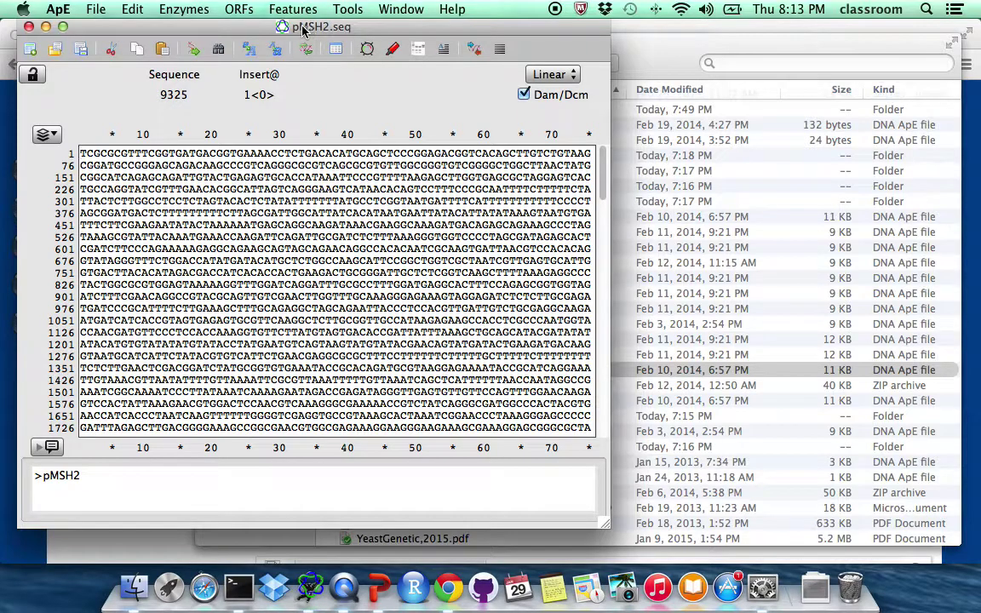
Make pMSH2 circular and select XbaI and ApaI in the Enzyme Selector
left_click(551, 75)
left_click(560, 85)
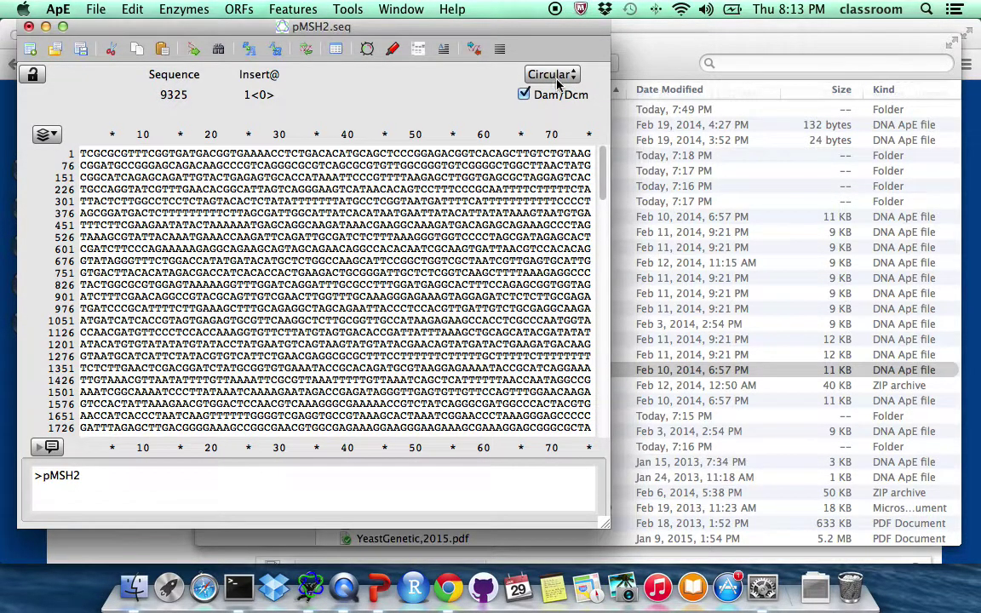
left_click(171, 9)
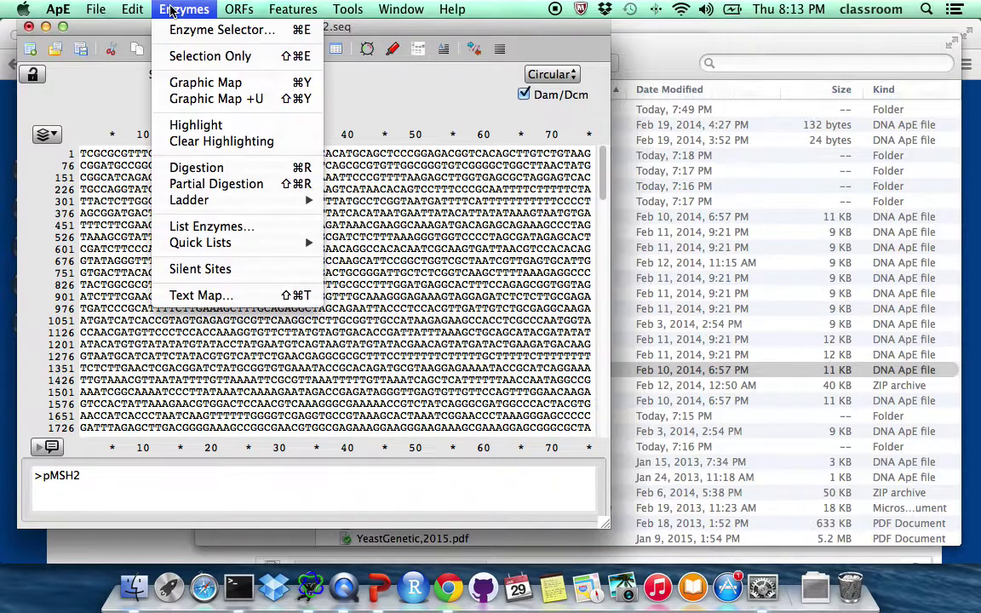
left_click(179, 31)
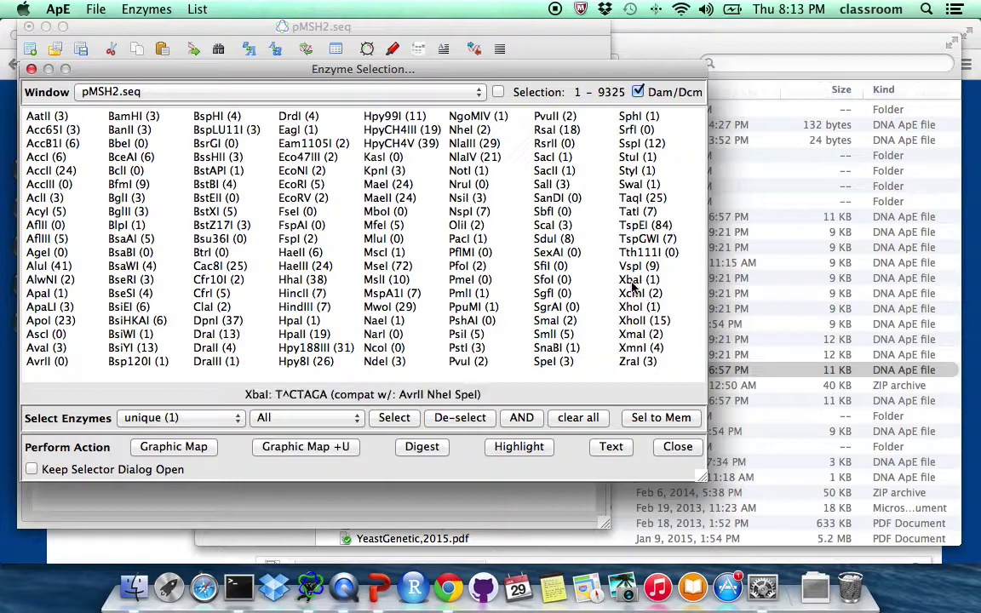
left_click(633, 282)
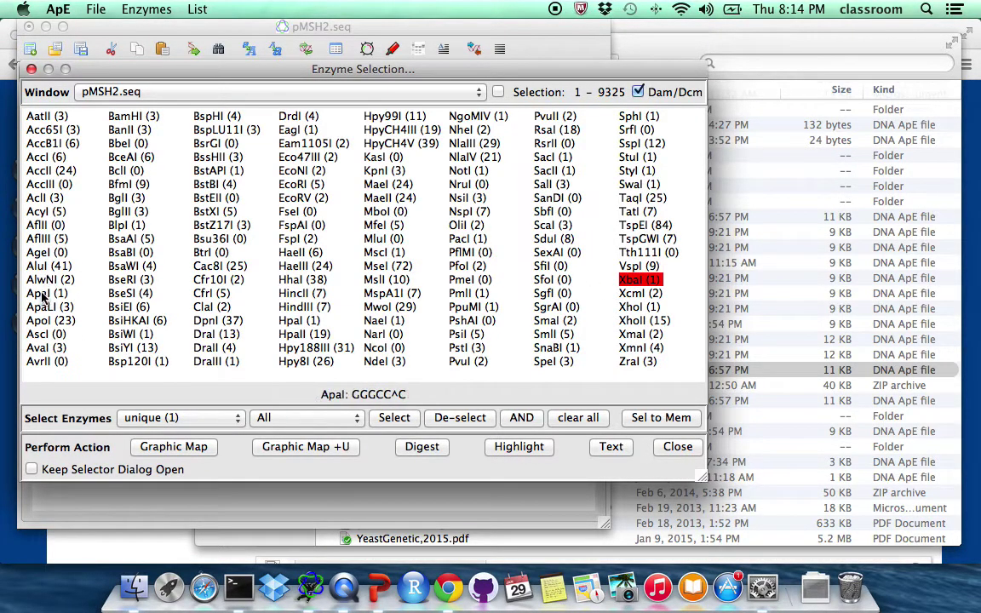
left_click(43, 293)
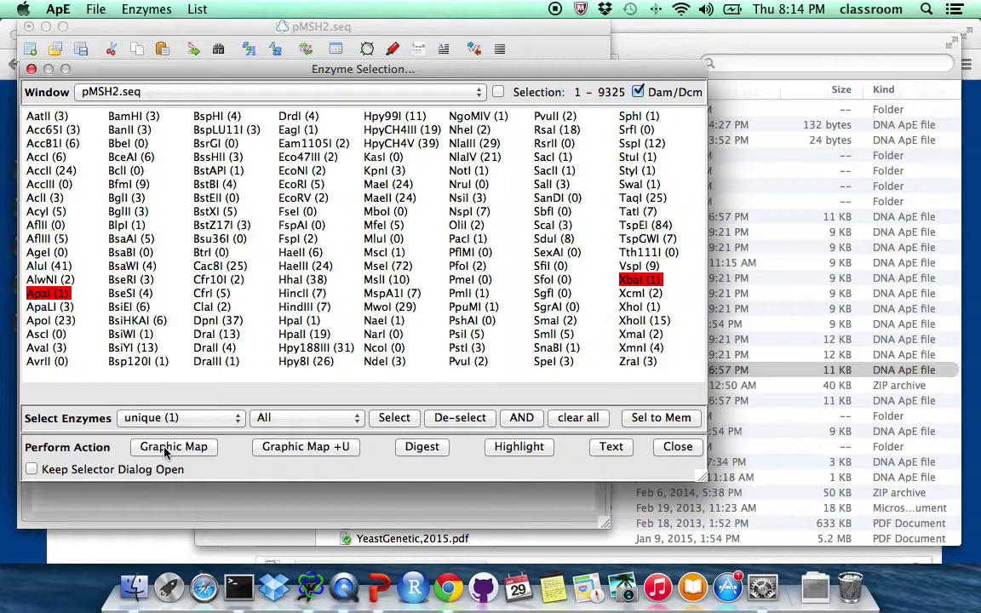
Draw the pMSH2 map with ApaI at 2082 and XbaI at 6509, then present it as a slide
left_click(173, 447)
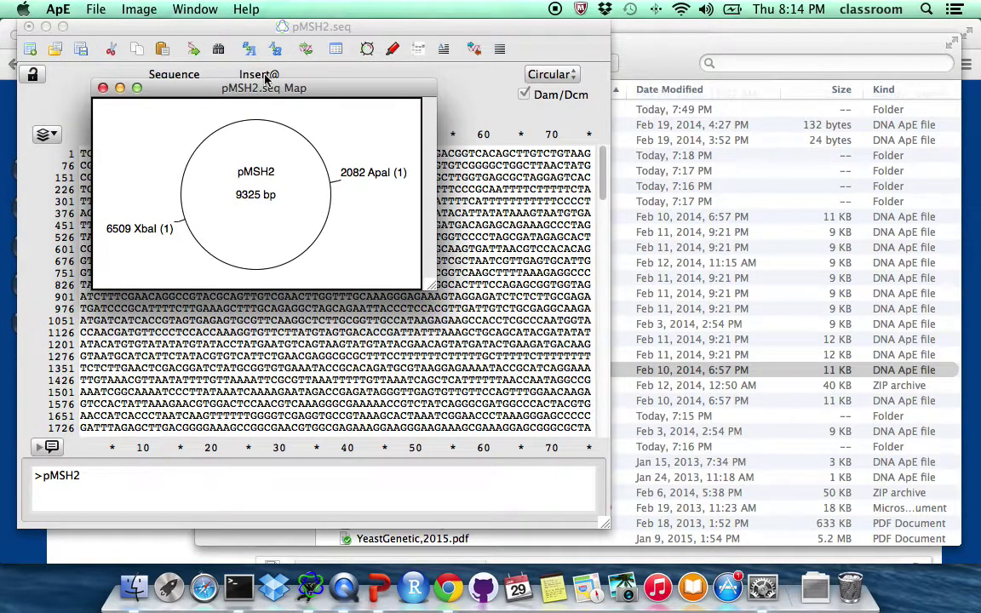
left_click_drag(218, 91, 742, 43)
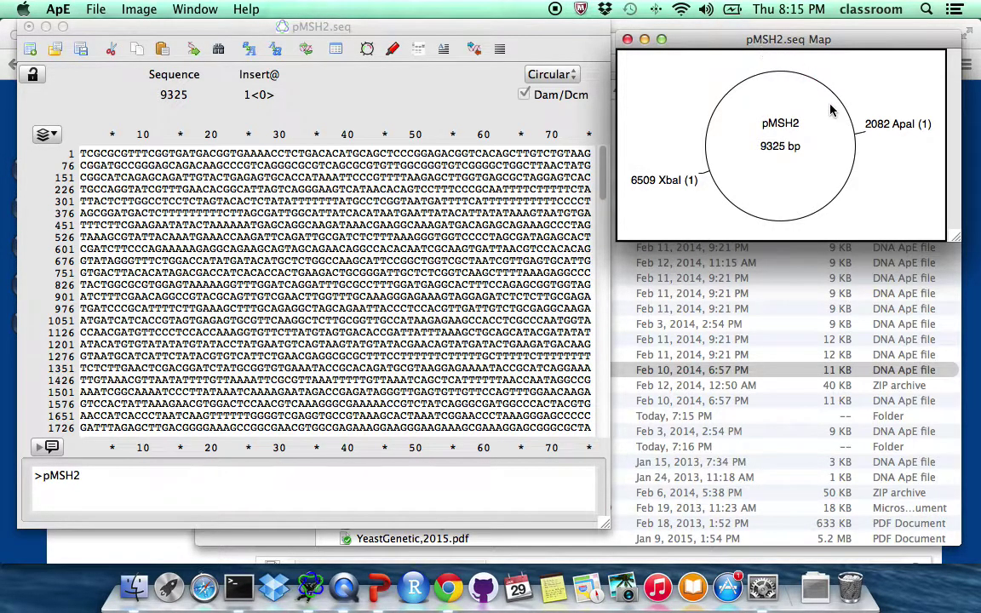
mouse_move(696, 177)
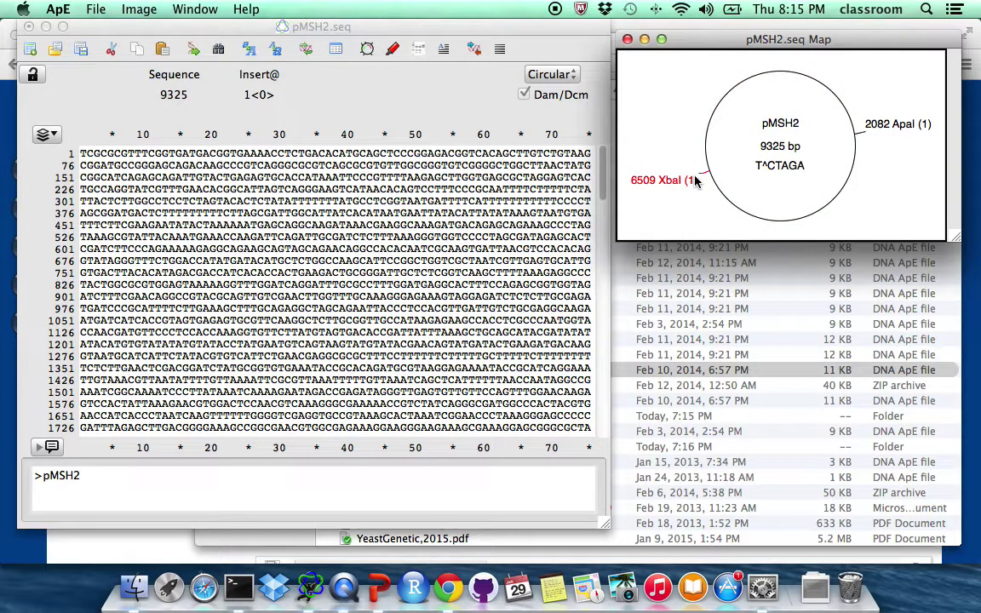
key("super+Tab")
key("super+Tab")
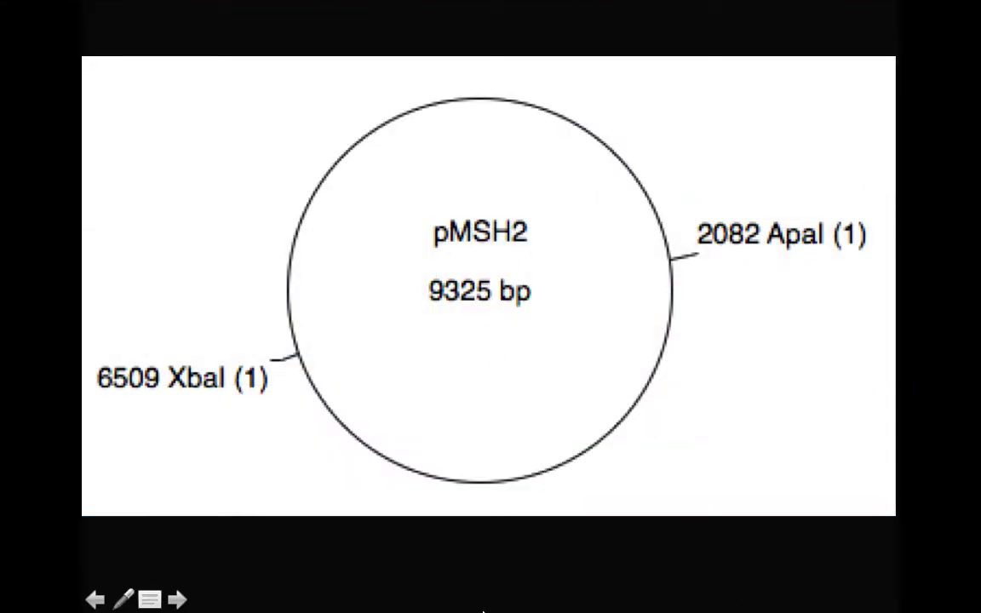
Bring up the slideshow pen options to mark the ApaI–XbaI arc in red
left_click(123, 602)
mouse_move(166, 595)
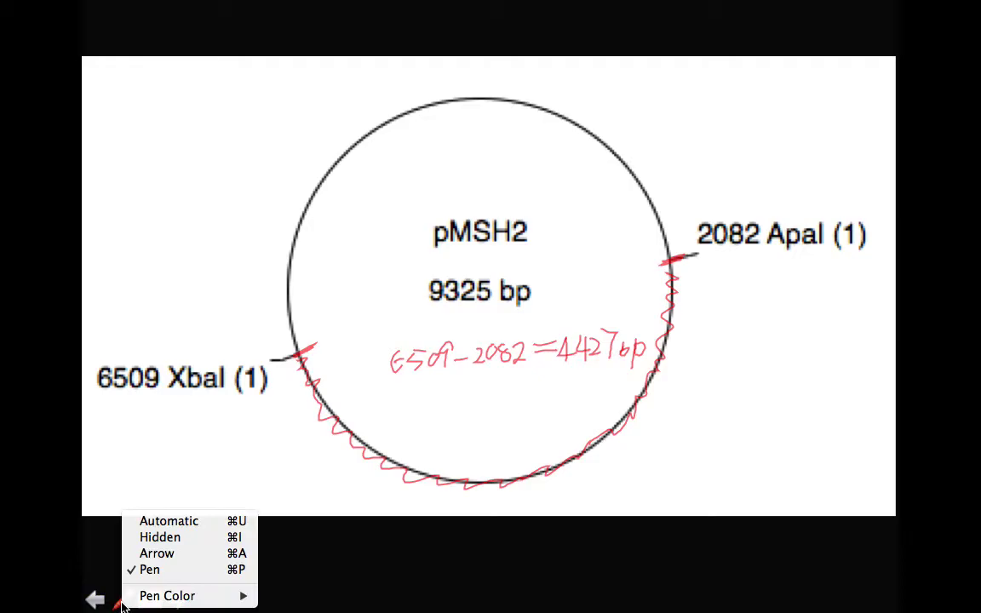
Change the annotation pen colour to blue
mouse_move(234, 595)
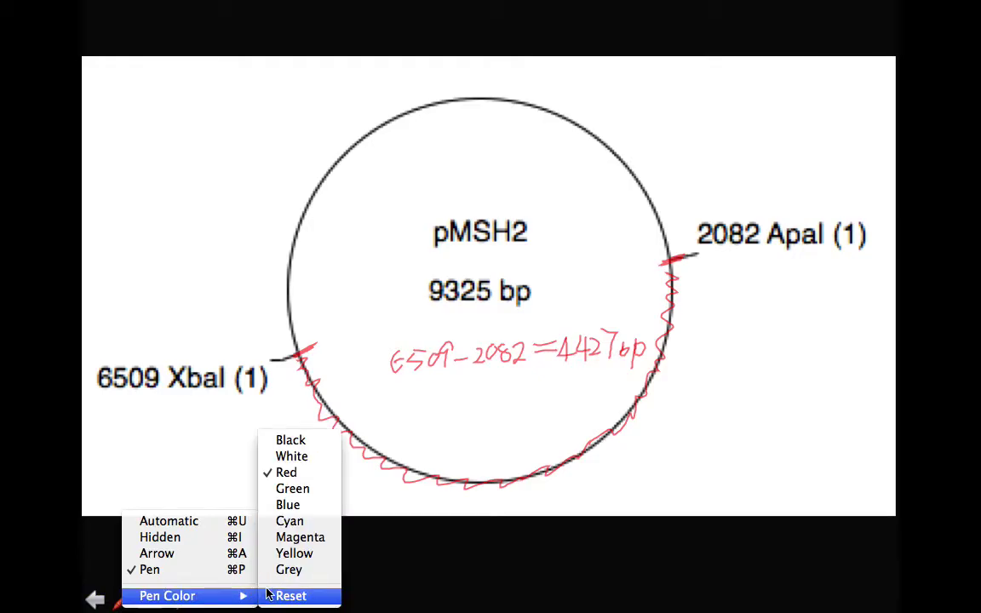
left_click(290, 505)
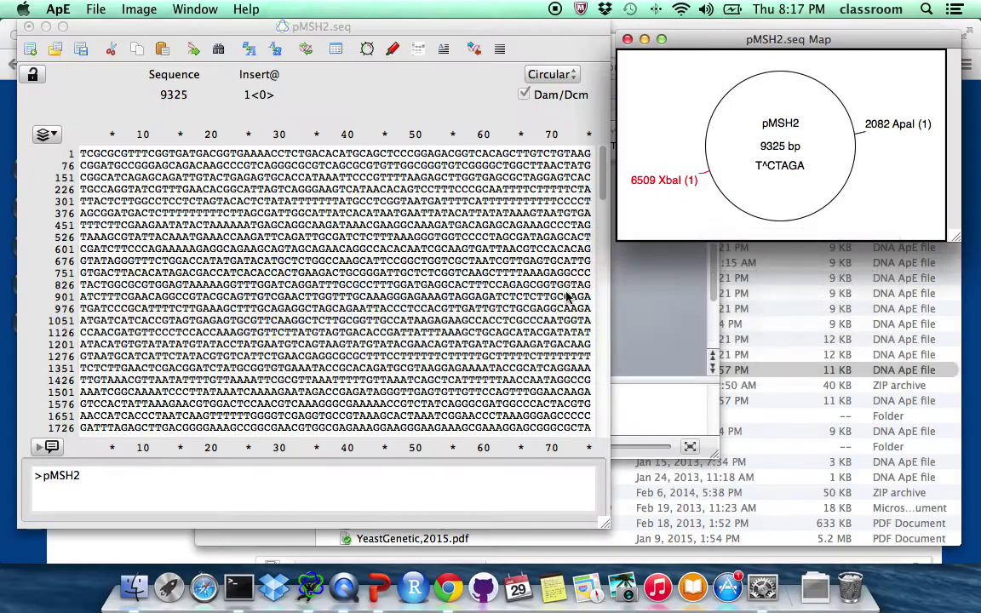
Digest pMSH2 with ApaI+XbaI into 4898 and 4427 bp fragments and highlight the 4898 bp band
left_click(175, 27)
left_click(183, 9)
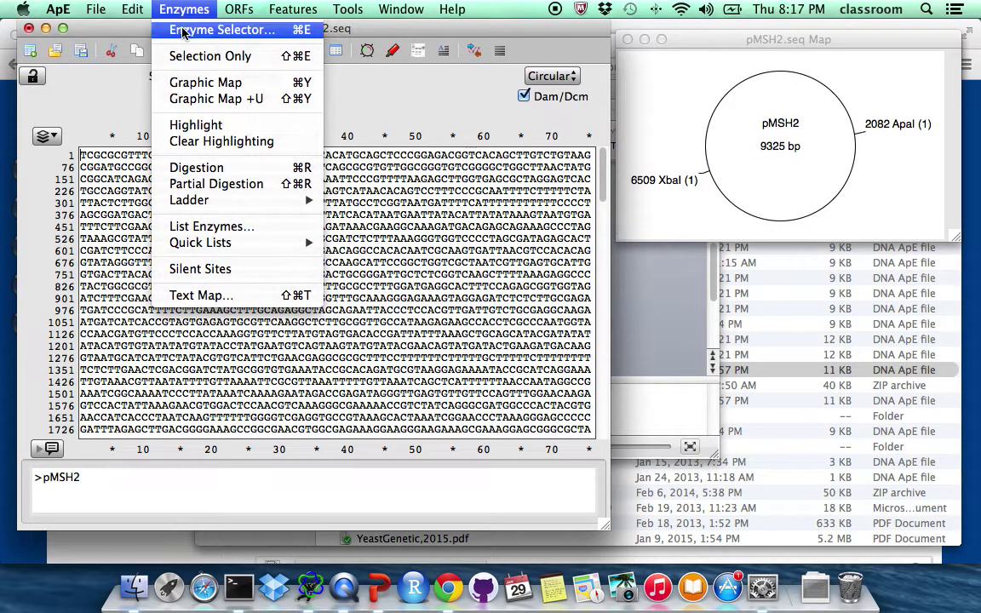
left_click(200, 29)
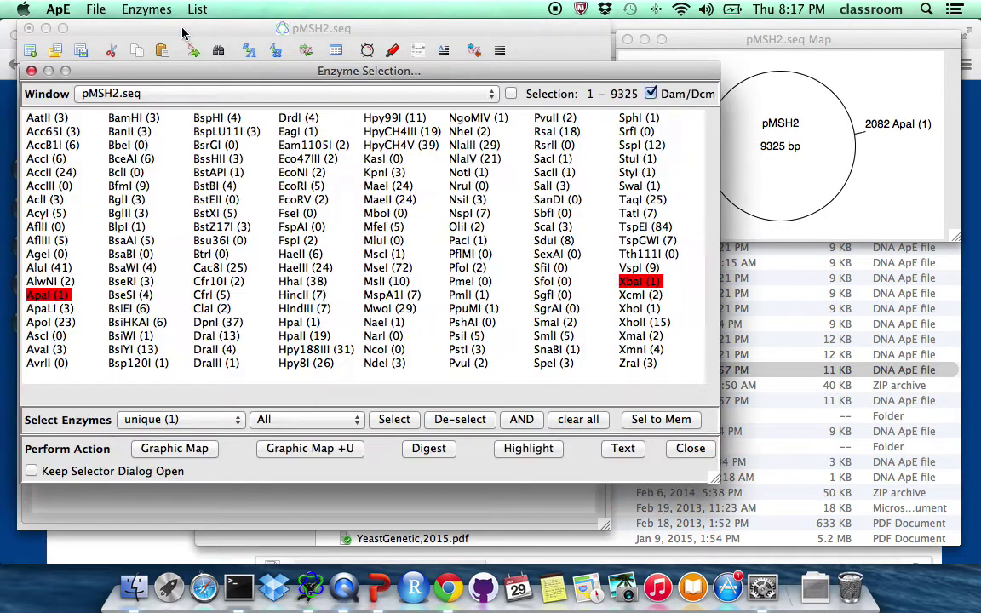
left_click(422, 448)
left_click_drag(582, 39, 564, 258)
left_click(566, 308)
left_click(567, 323)
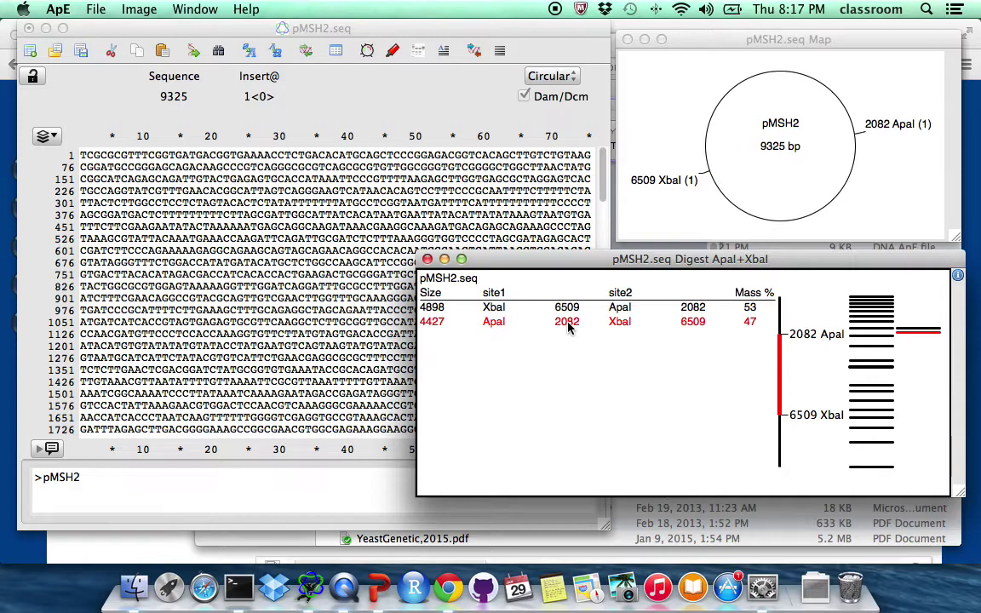
left_click(567, 323)
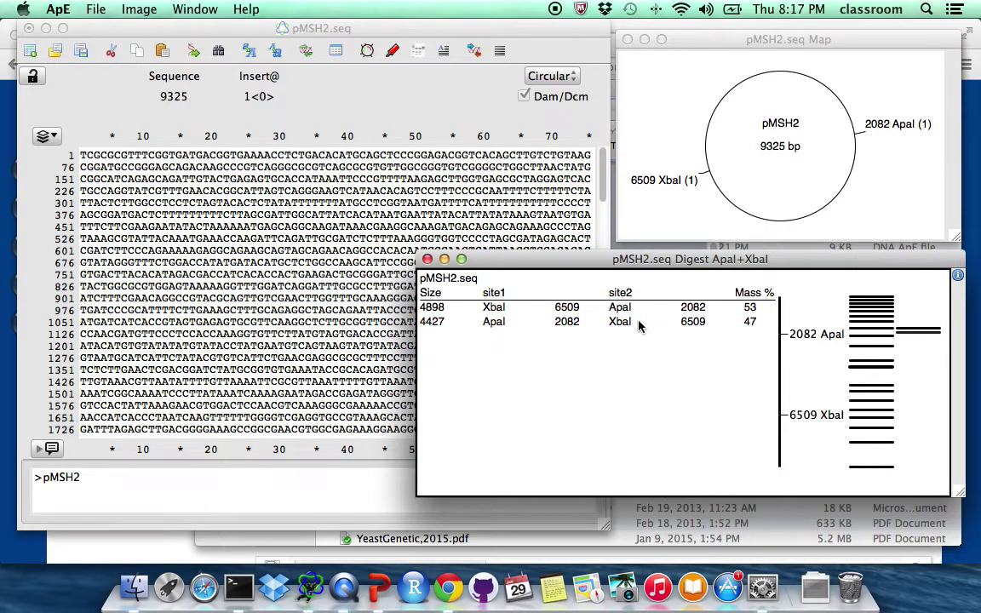
left_click(917, 331)
left_click(424, 307)
left_click(432, 323)
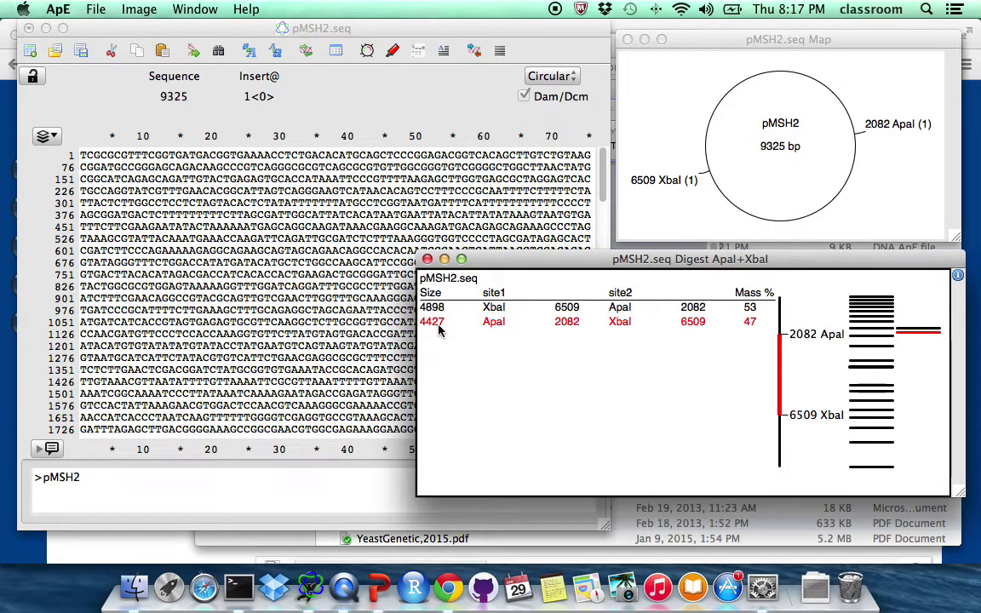
left_click(428, 311)
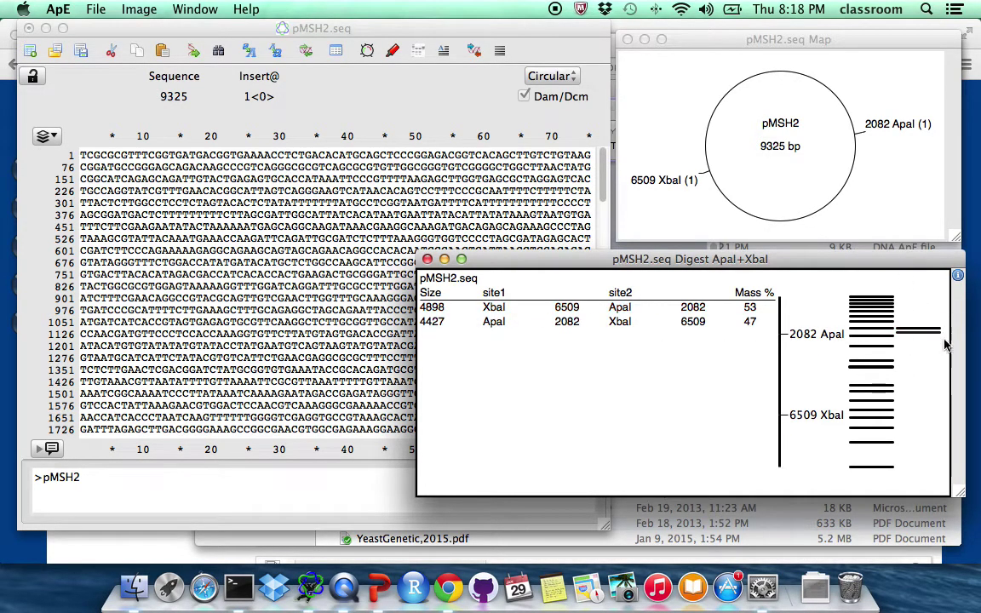
left_click(881, 326)
mouse_move(866, 372)
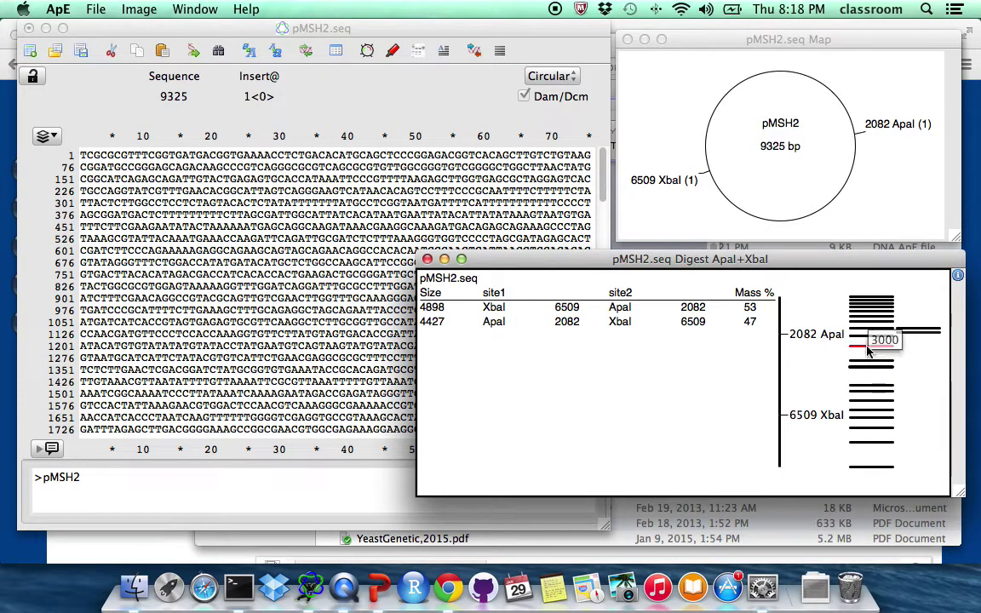
mouse_move(863, 338)
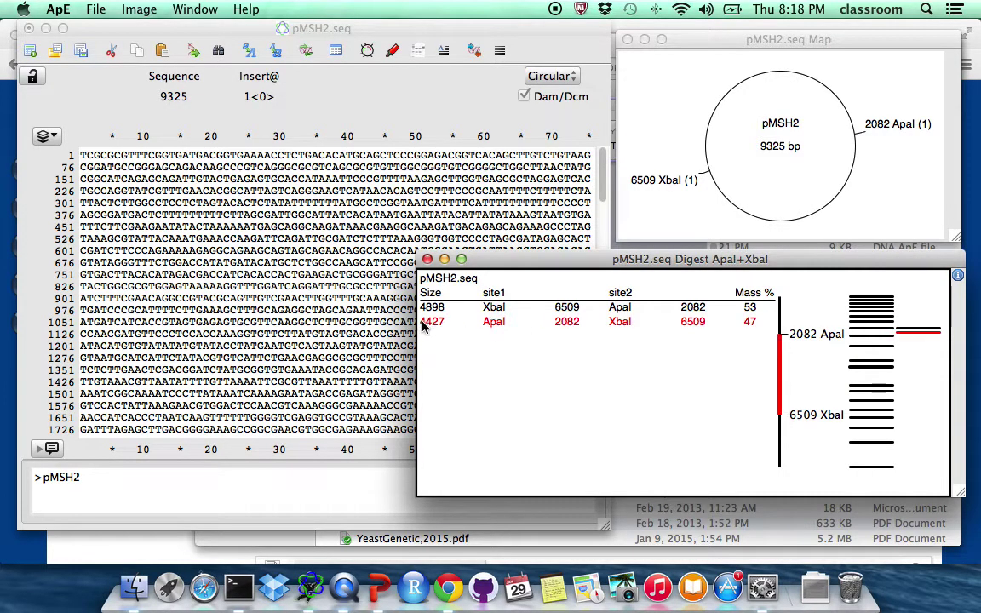
mouse_move(930, 334)
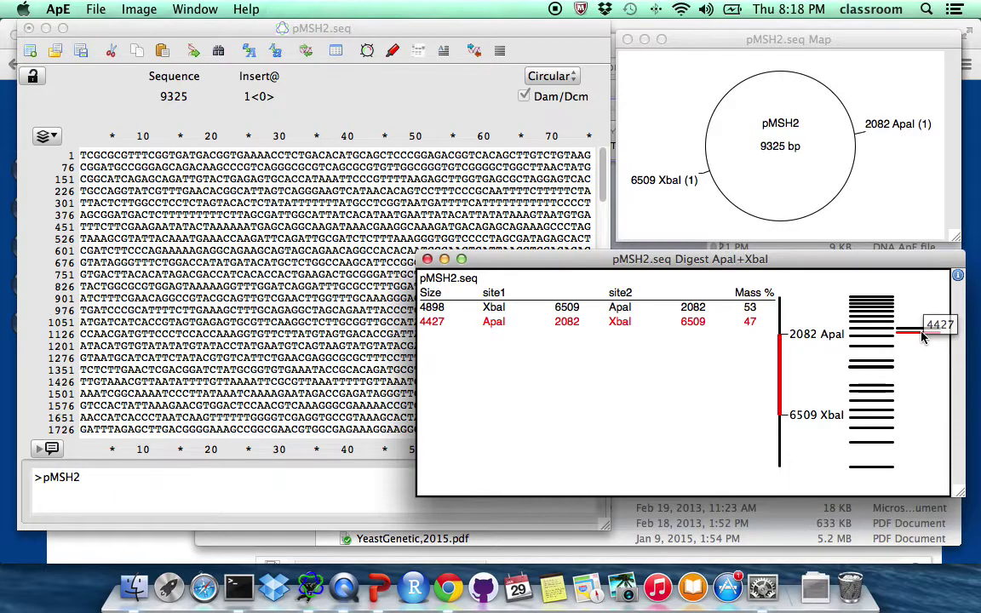